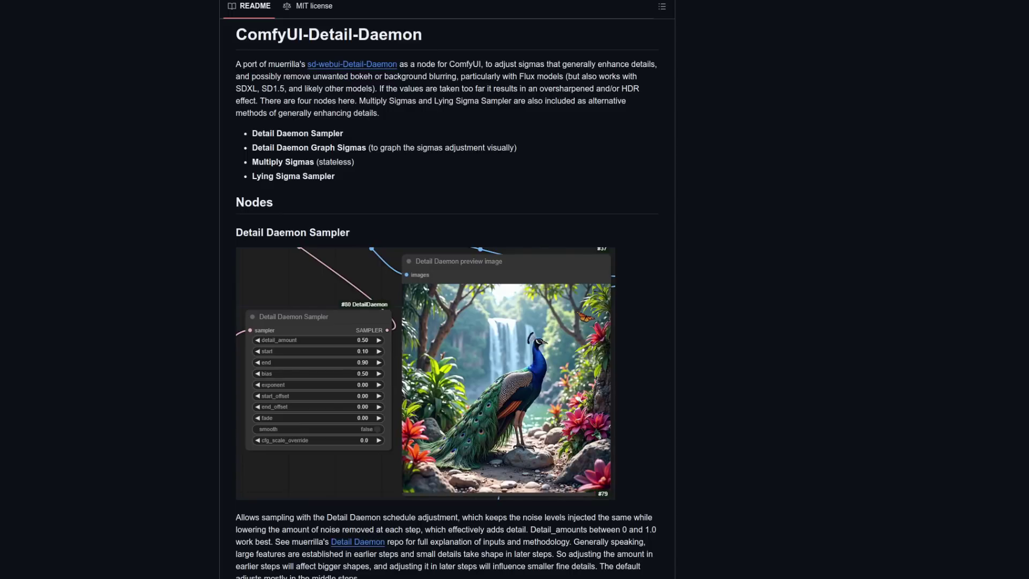
Scroll through the README's Lying Sigma Sampler and Multiply Sigmas sections
scroll(967, 467, down, 15)
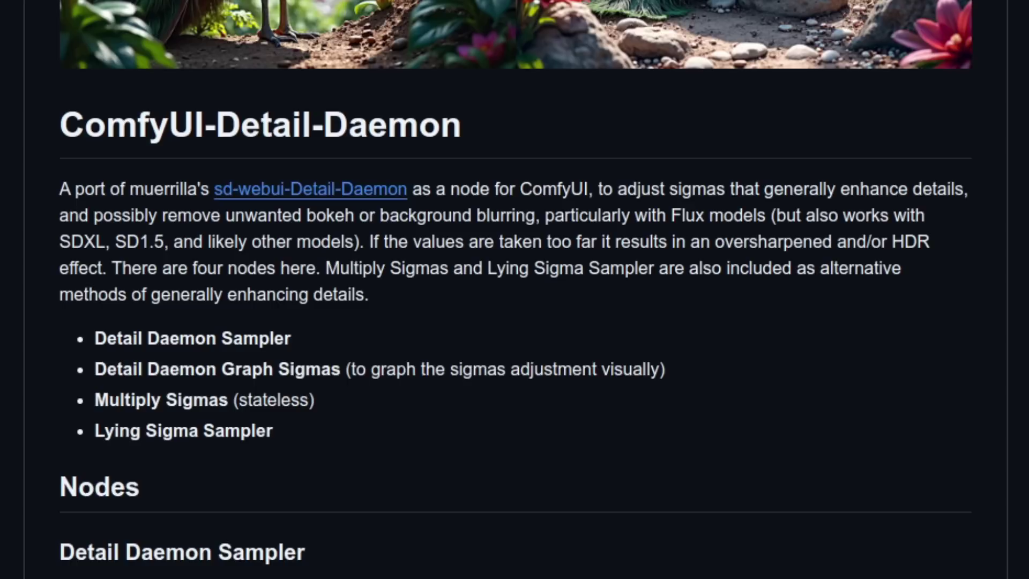
scroll(514, 289, down, 8)
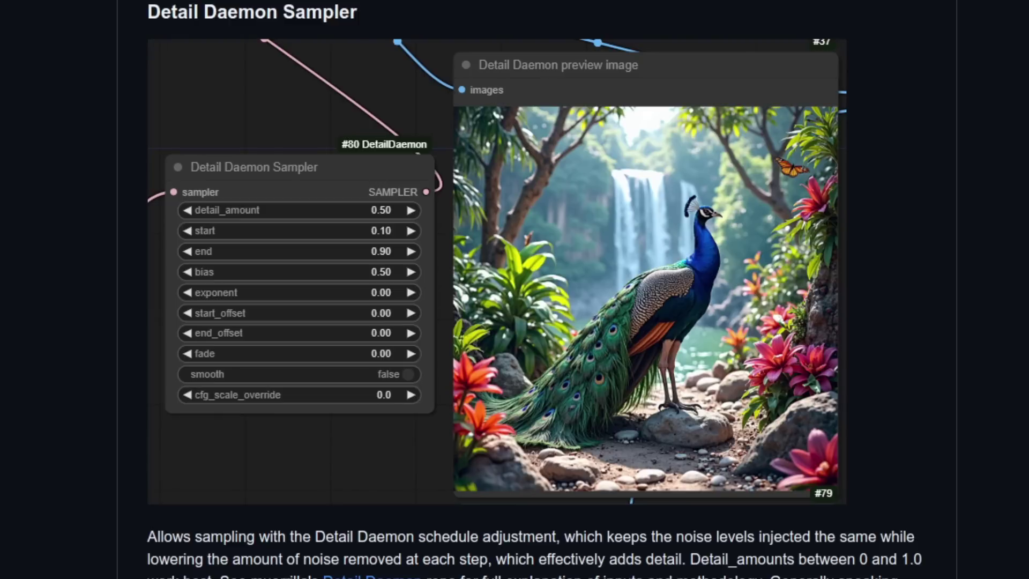
scroll(515, 290, down, 8)
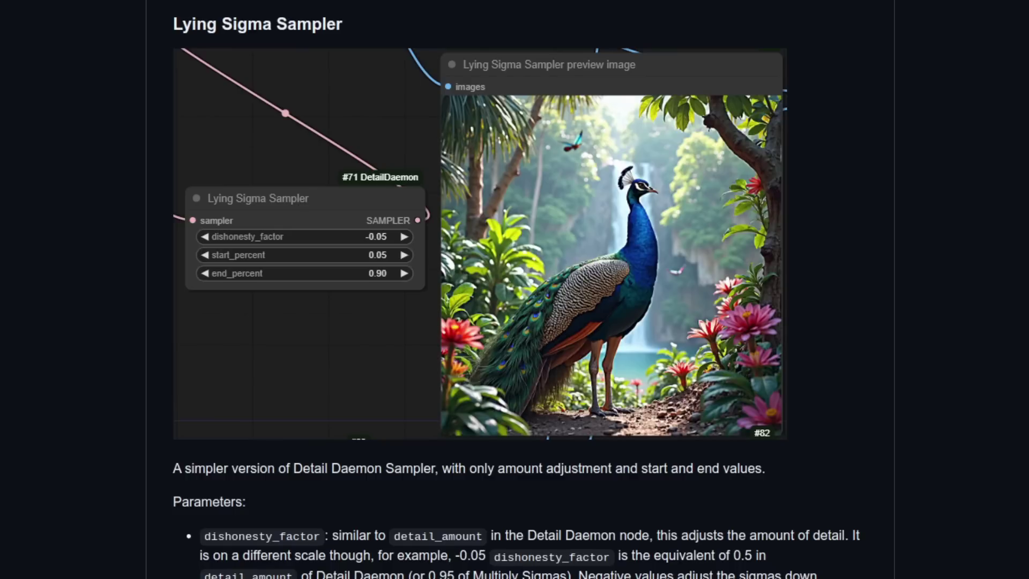
scroll(429, 523, up, 15)
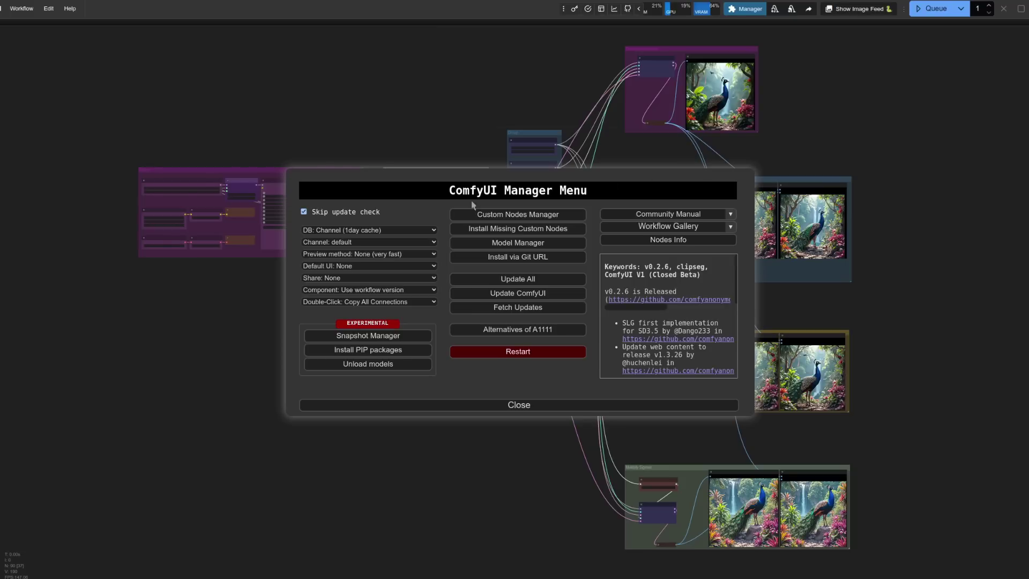
Search the Custom Nodes Manager list for the Detail Daemon node pack
click(507, 217)
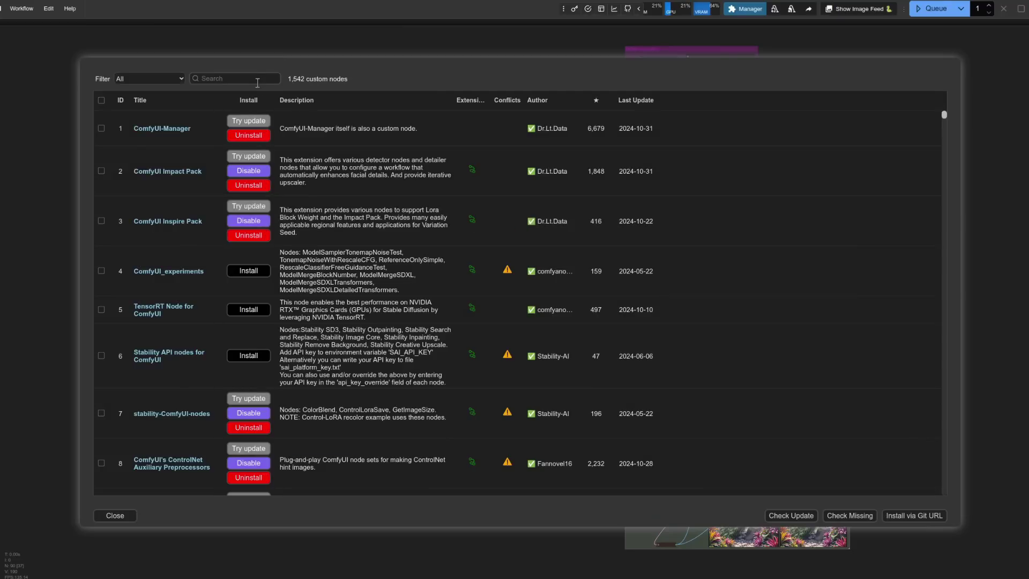
click(254, 80)
text(Detail Daemon)
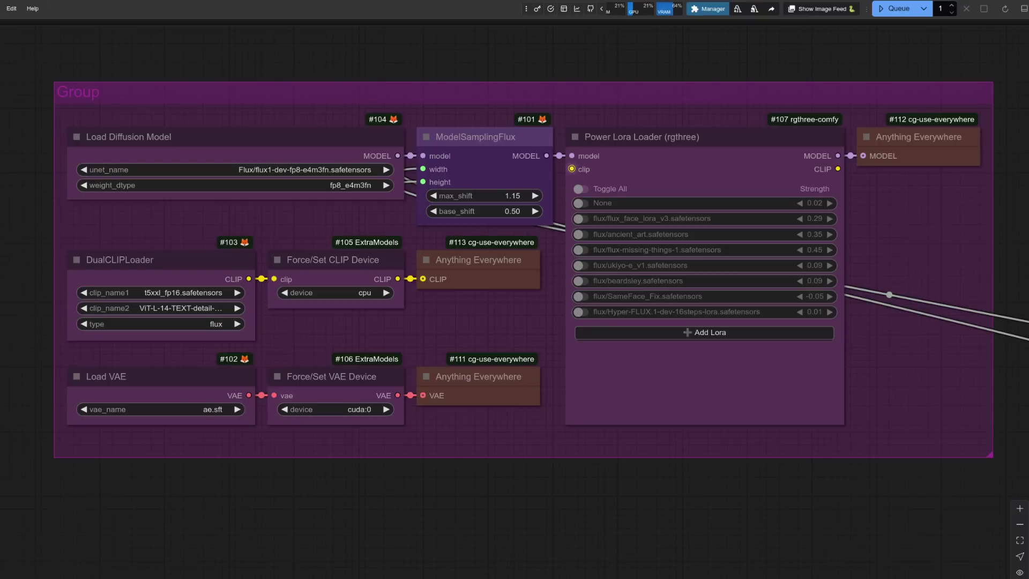
Step through the prompt, sampler settings and Detail Daemon groups using keys 2, 3 and 4
key(2)
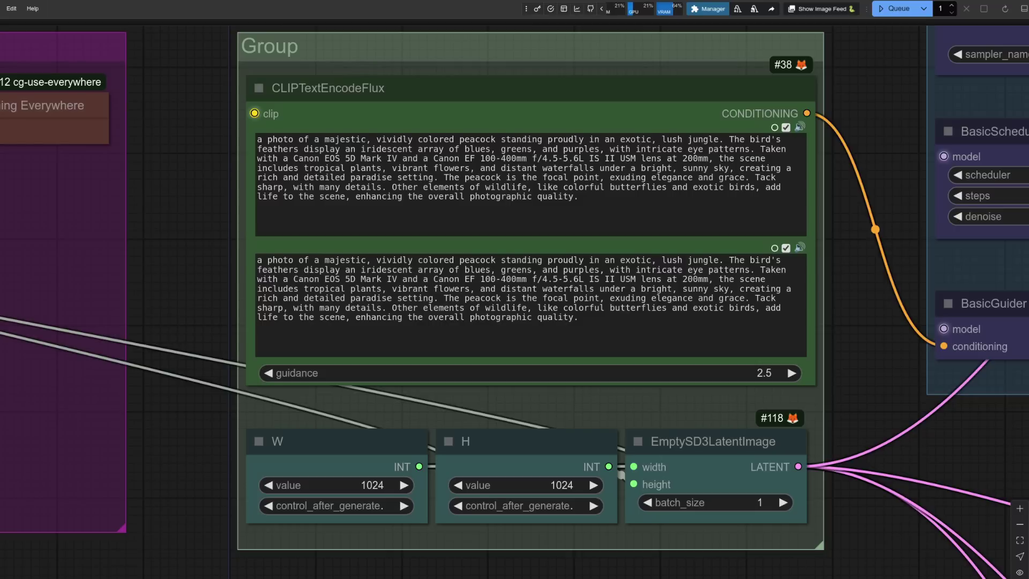
key(3)
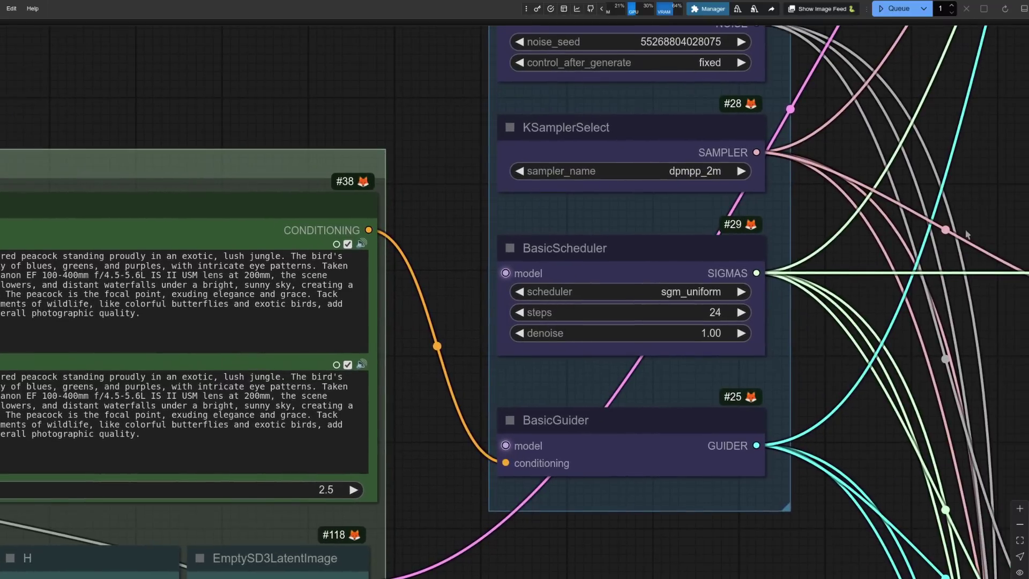
key(4)
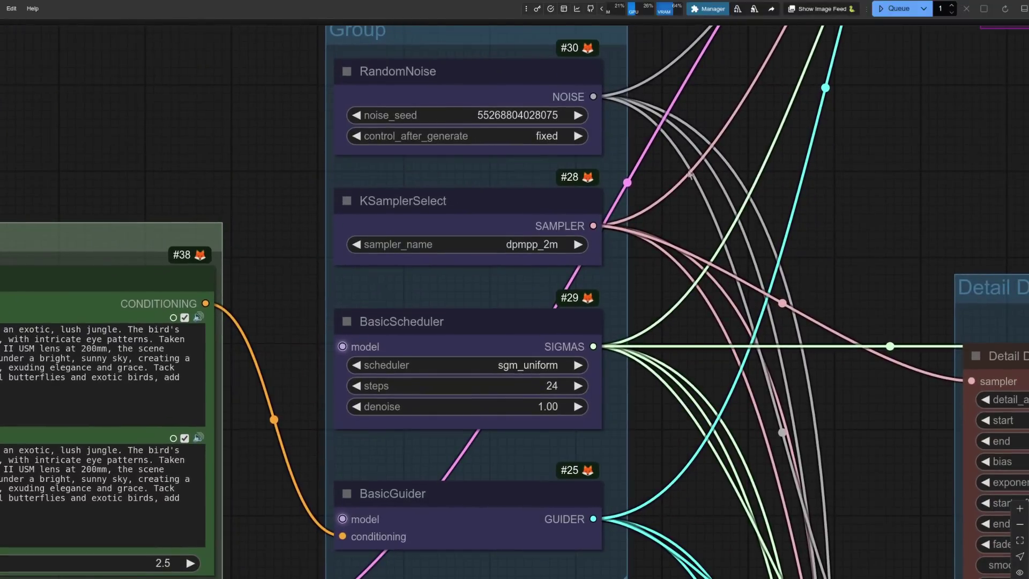
Pan and zoom to center the default peacock preview in the Default (no detailer) group
scroll(484, 433, down, 3)
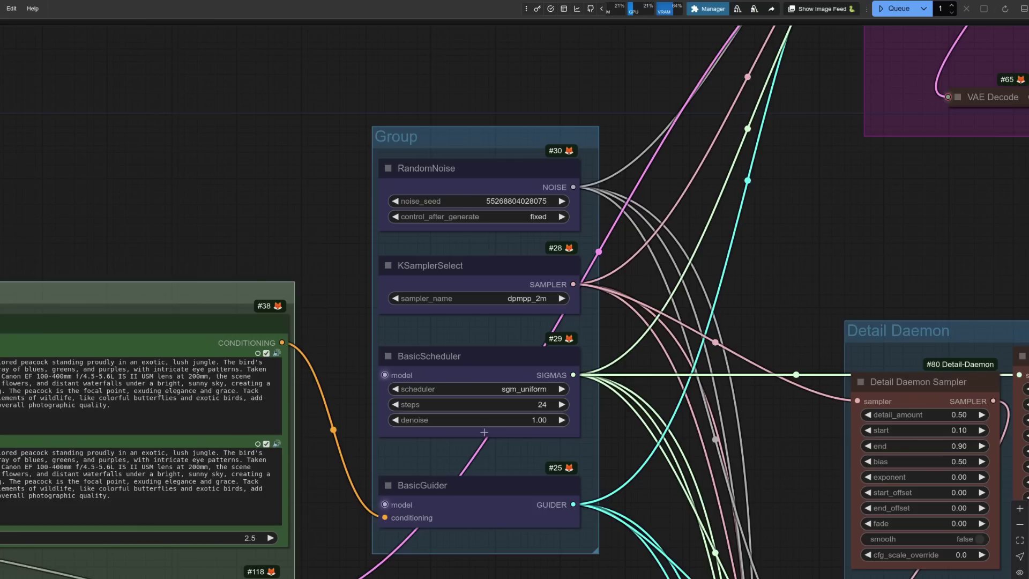
scroll(484, 433, down, 1)
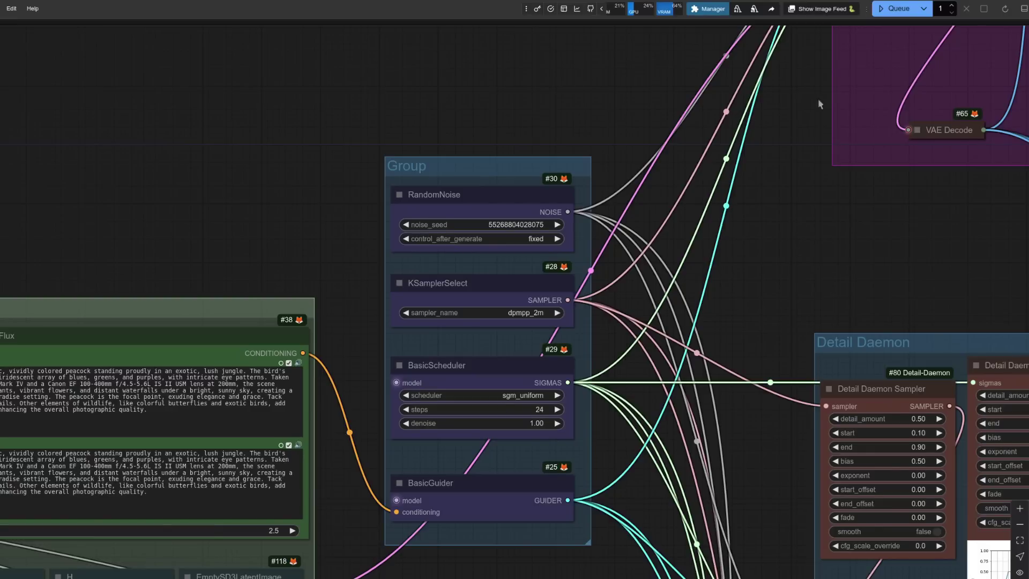
drag(915, 210, 428, 484)
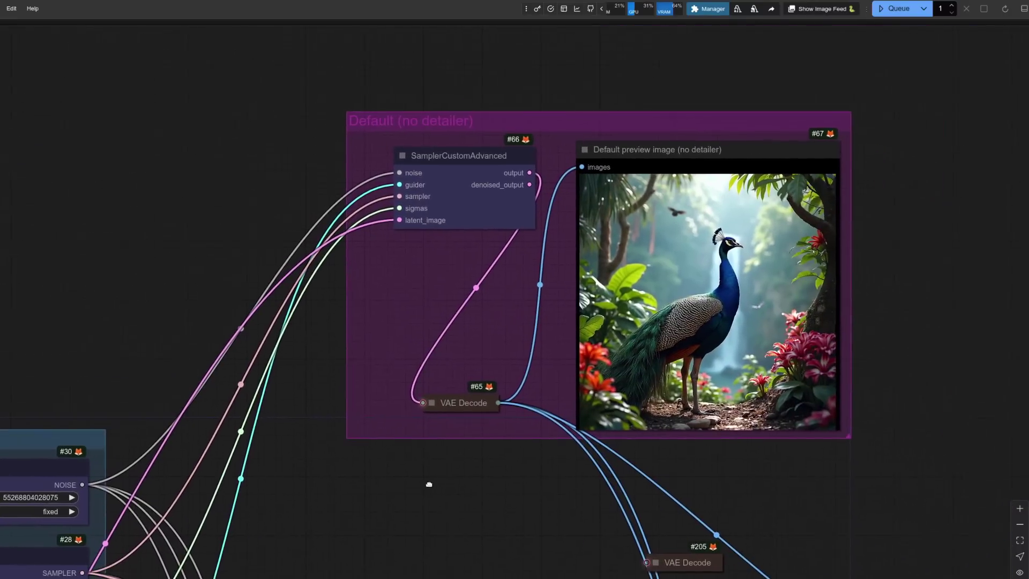
scroll(943, 395, up, 3)
drag(944, 395, 950, 463)
scroll(942, 431, up, 1)
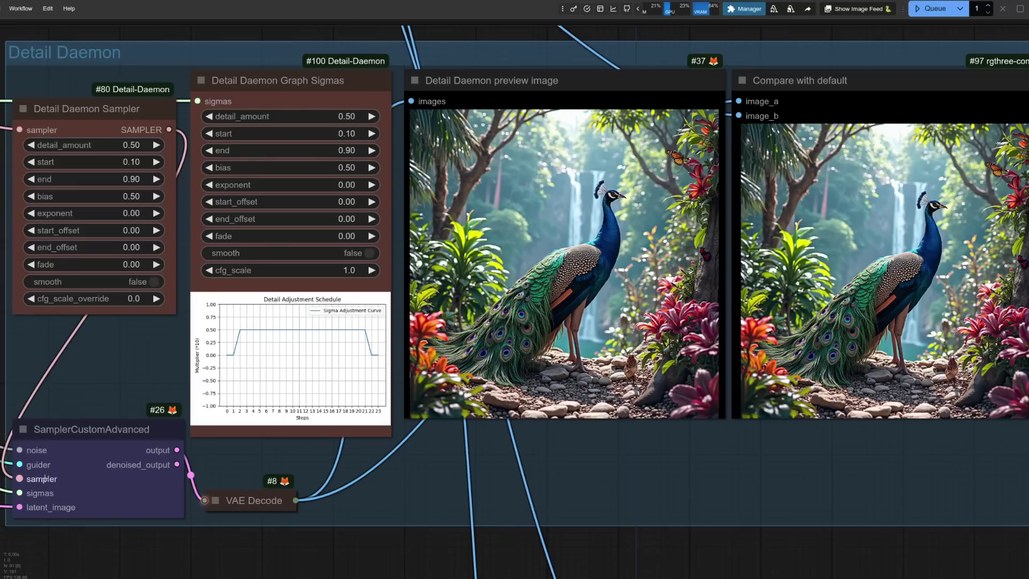
Select the Detail Daemon Sampler and Graph Sigmas nodes, then zoom onto the Compare with default node
click(127, 107)
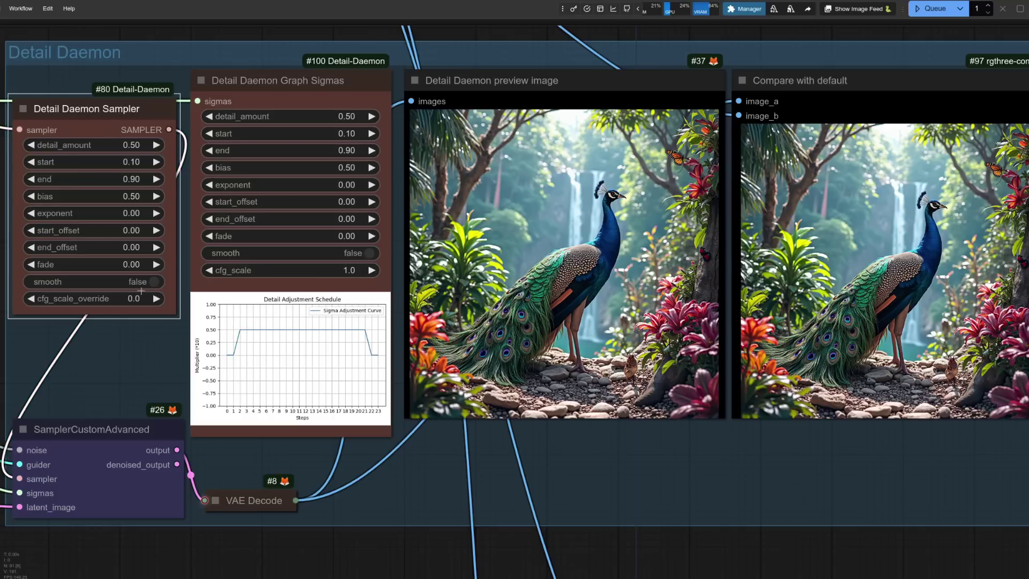
click(288, 81)
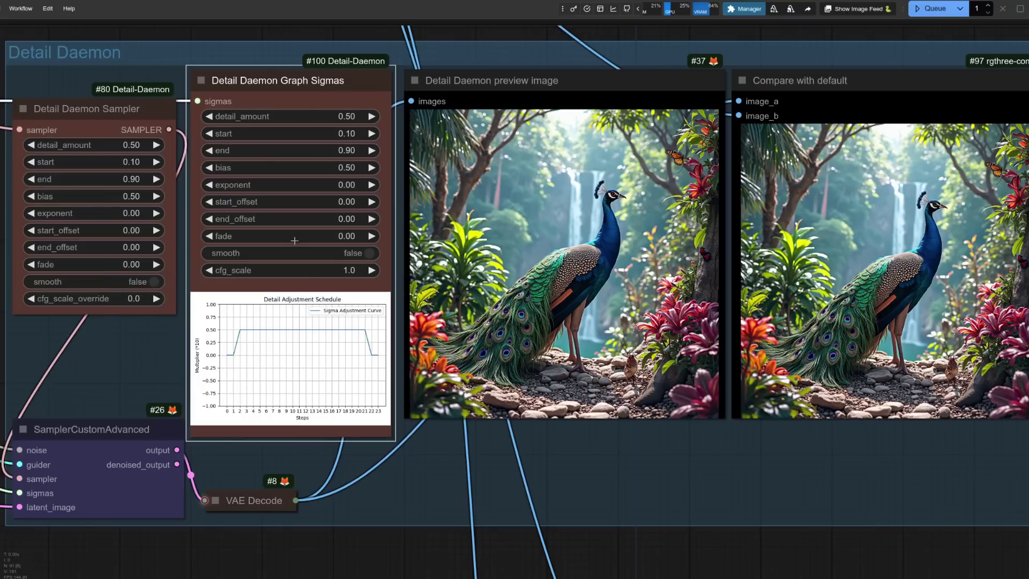
scroll(840, 335, up, 2)
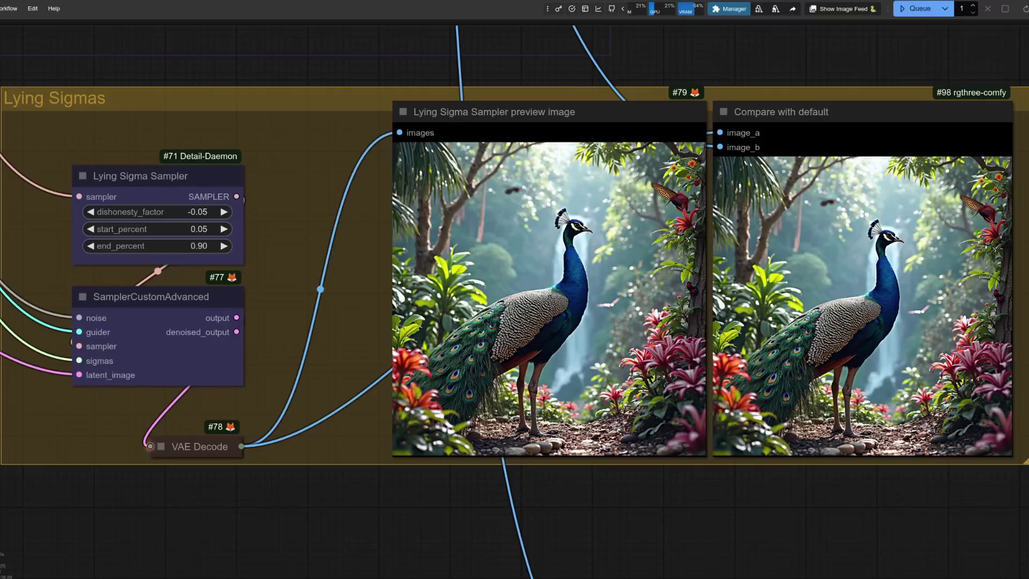
Pan and zoom to center the Lying Sigmas group's comparison images
drag(898, 503, 781, 521)
scroll(951, 273, up, 5)
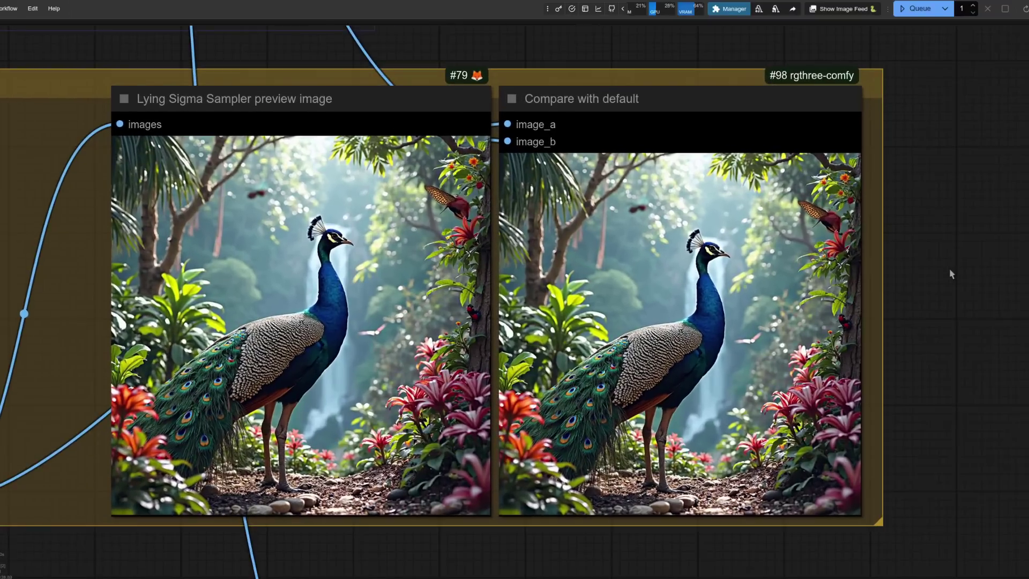
drag(955, 272, 975, 255)
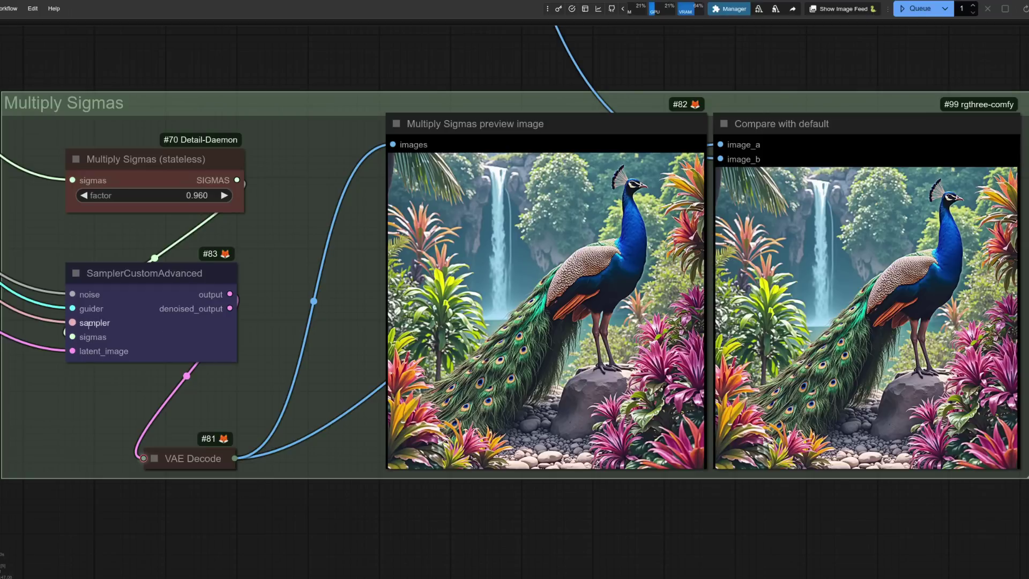
Nudge the Multiply Sigmas node slightly left and zoom out toward the Pixart group
mouse_move(146, 160)
mouse_down()
mouse_move(138, 164)
mouse_move(139, 153)
mouse_up()
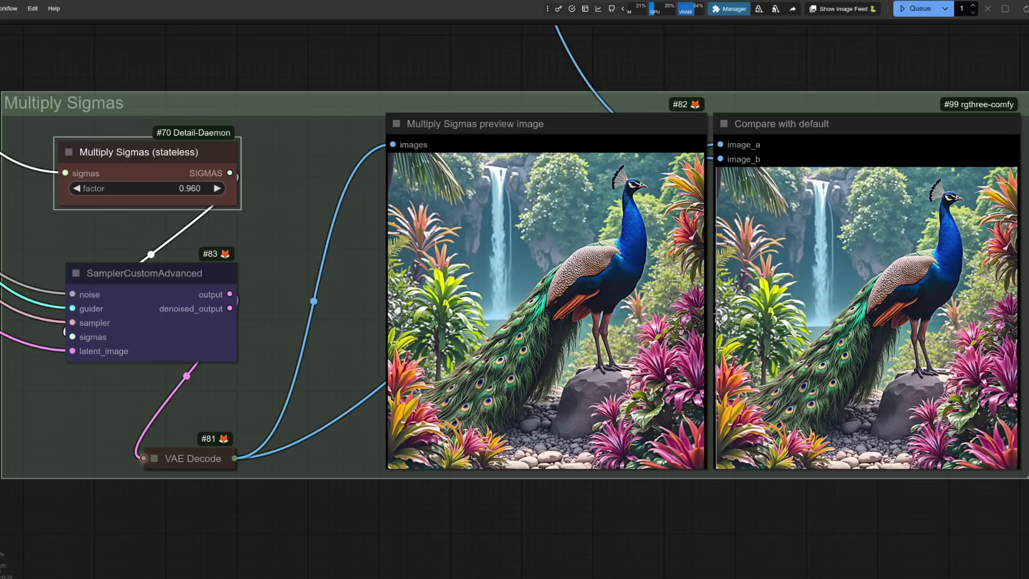
scroll(515, 271, down, 1)
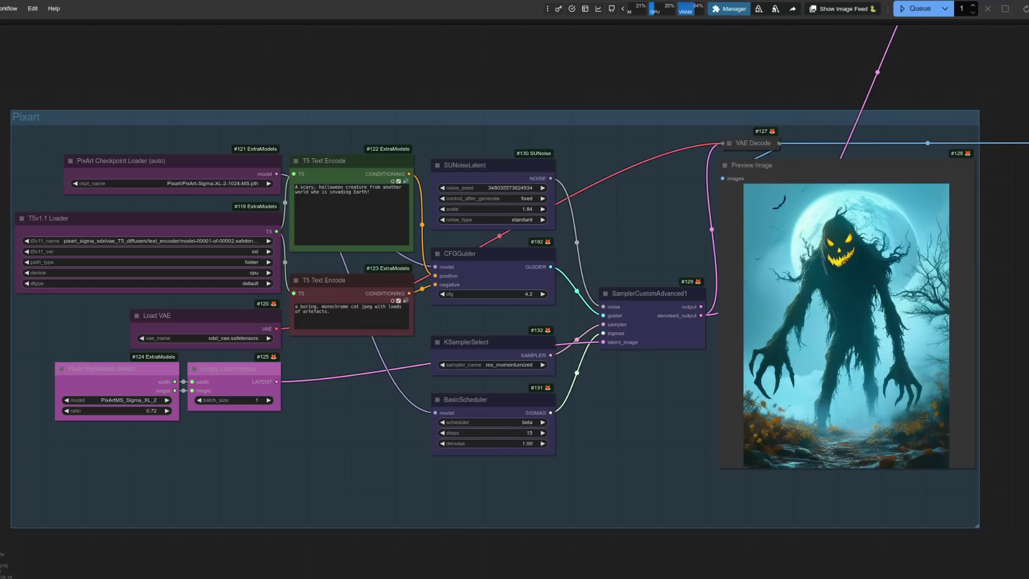
Pan through the Flux unsampling nodes, the monster preview and the No Mult group
drag(848, 120, 190, 345)
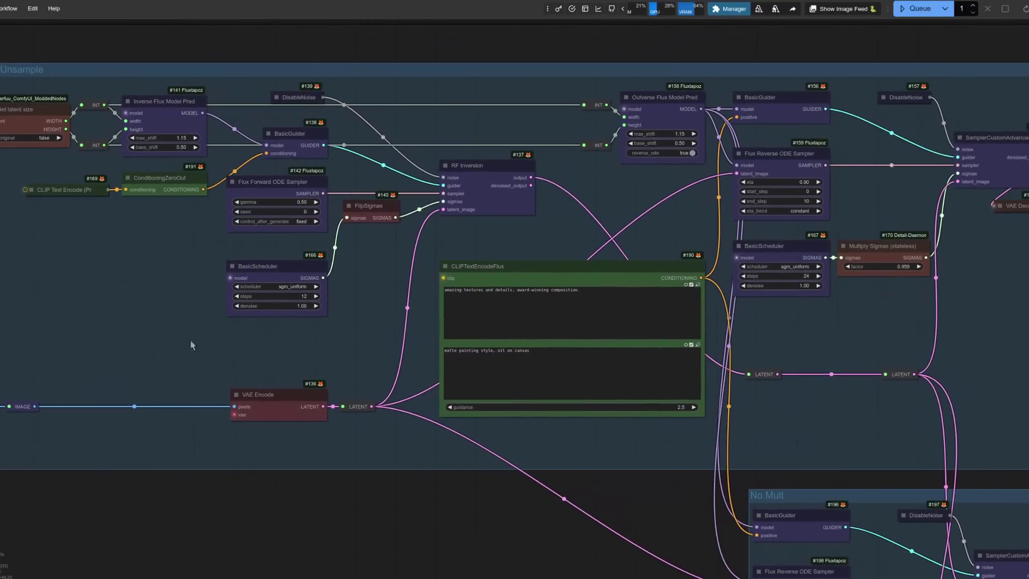
drag(898, 336, 610, 329)
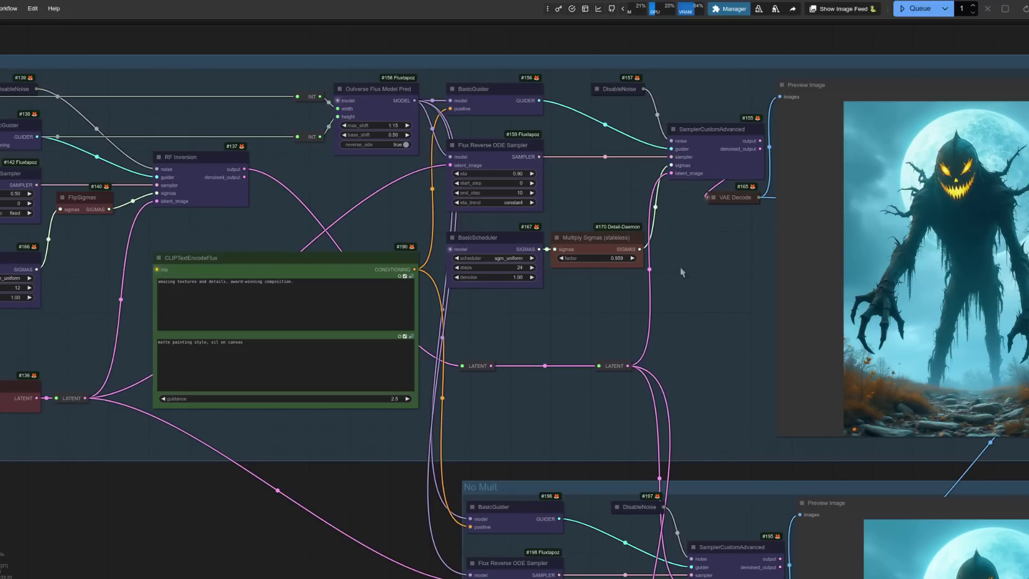
drag(719, 377, 706, 185)
scroll(706, 185, down, 5)
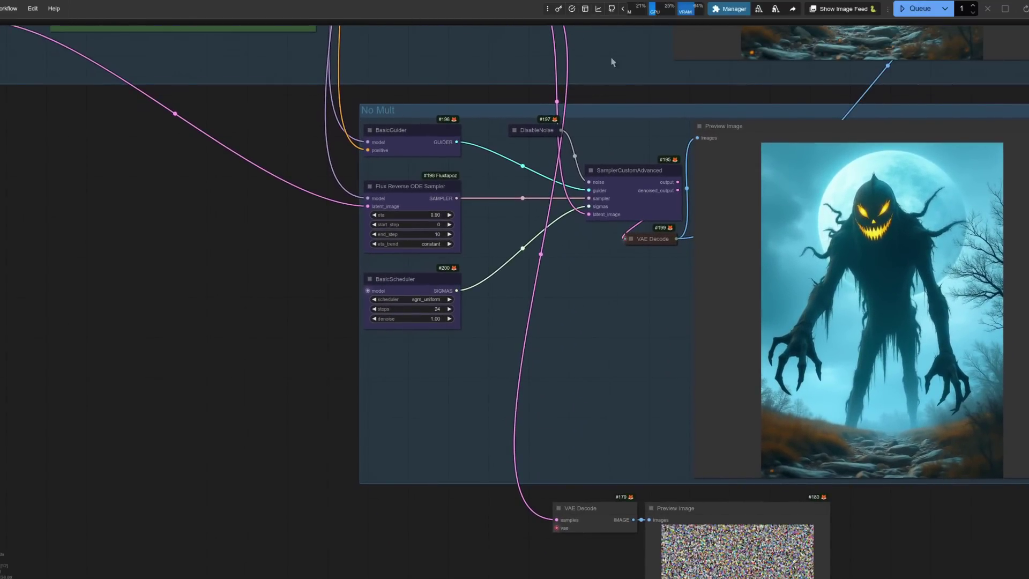
scroll(625, 56, up, 10)
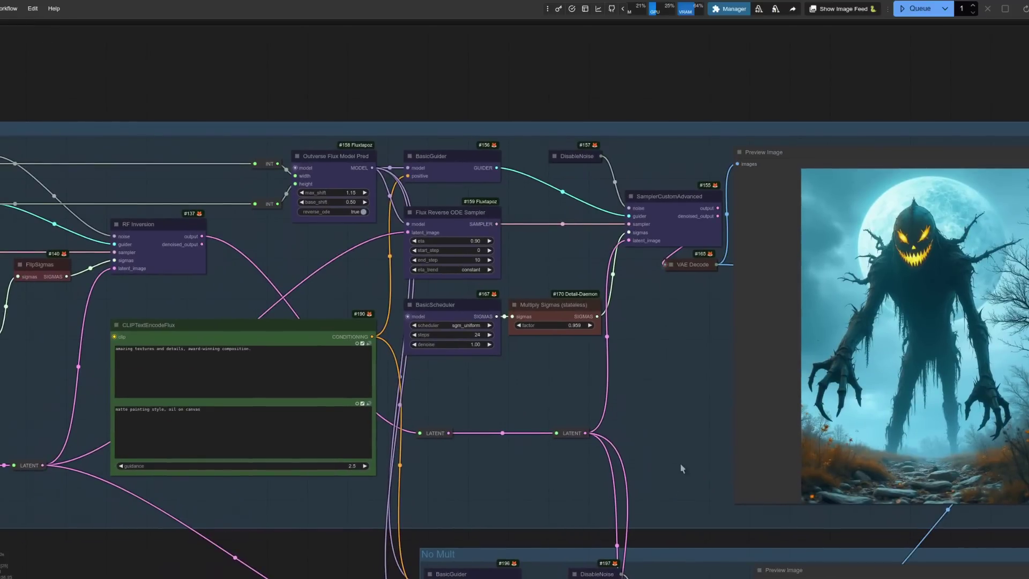
scroll(680, 463, down, 2)
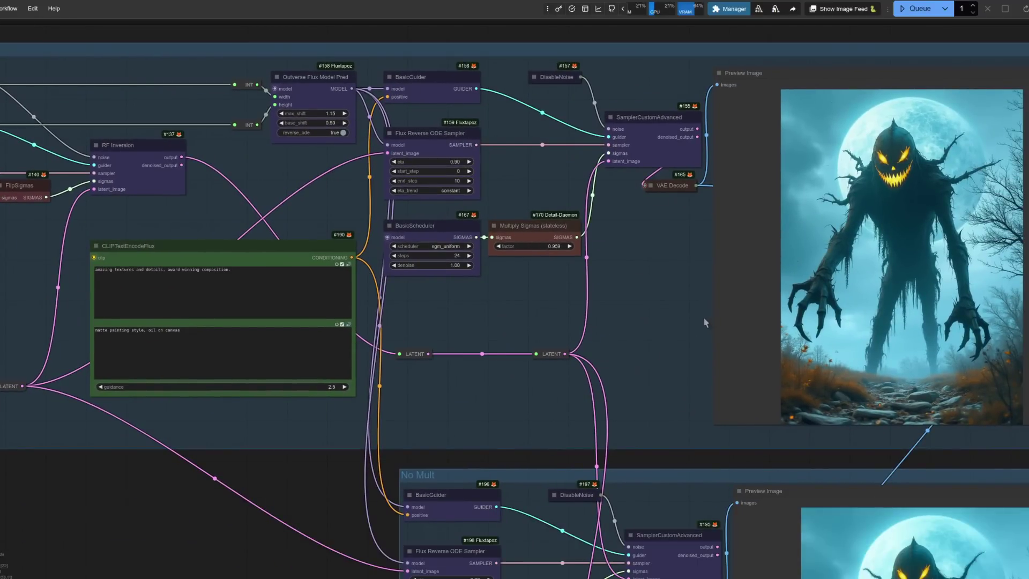
Center the Image Comparer (rgthree) node showing both Halloween creature renders
drag(735, 322, 390, 287)
scroll(917, 105, down, 1)
drag(917, 105, 561, 29)
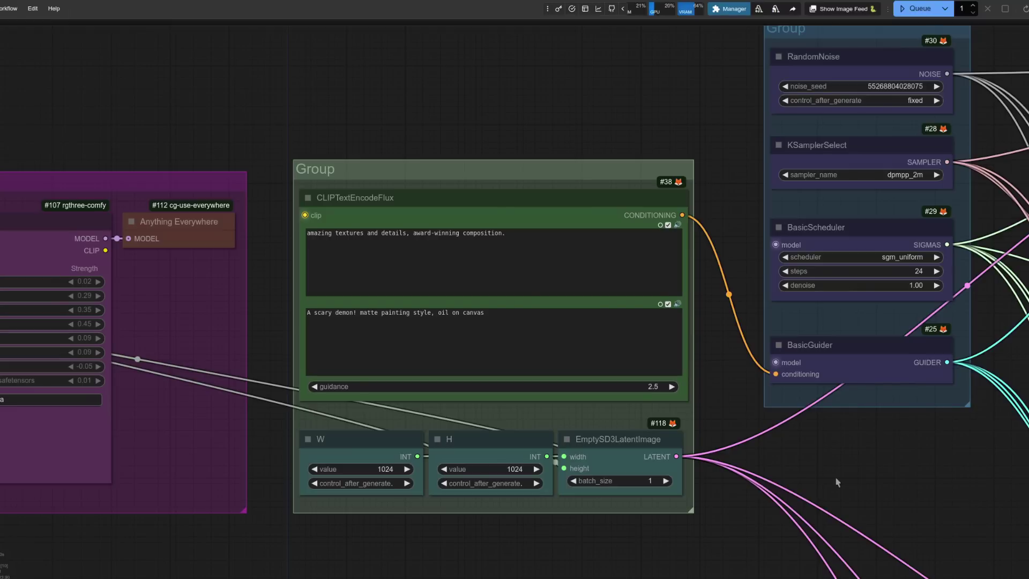
Pan and zoom from the sampler nodes to center the grinning horned demon preview
drag(836, 482, 432, 432)
drag(636, 285, 251, 430)
scroll(862, 309, up, 6)
drag(861, 308, 983, 312)
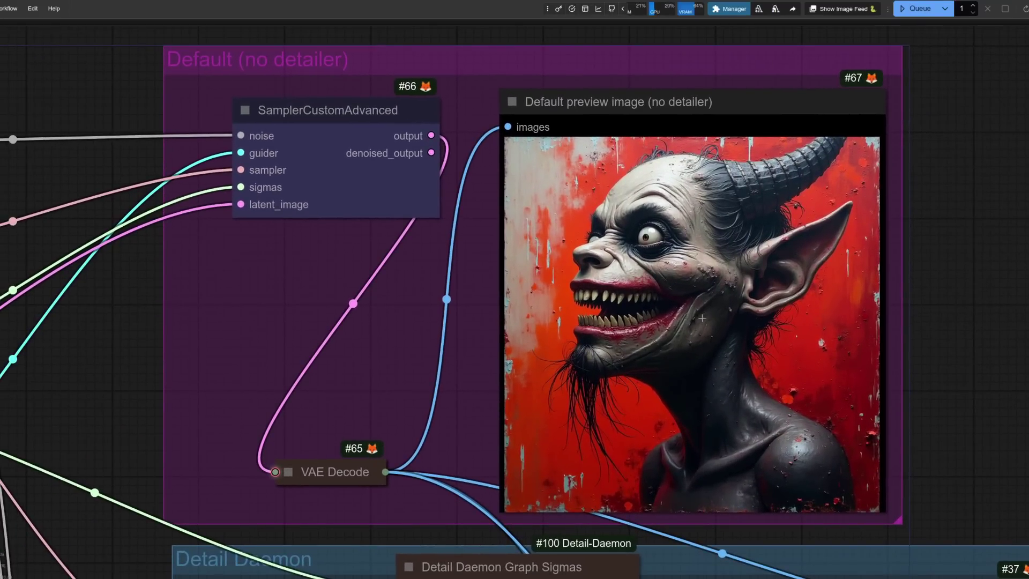
Pan to the Detail Daemon group and line up its demon preview and comparison
scroll(1015, 357, down, 2)
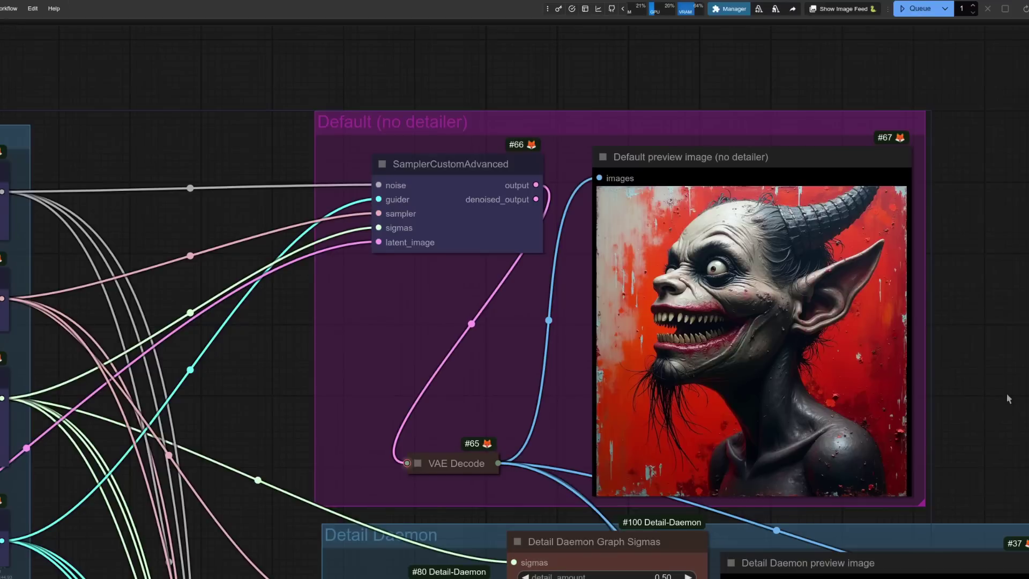
drag(1008, 397, 712, 64)
scroll(879, 105, down, 1)
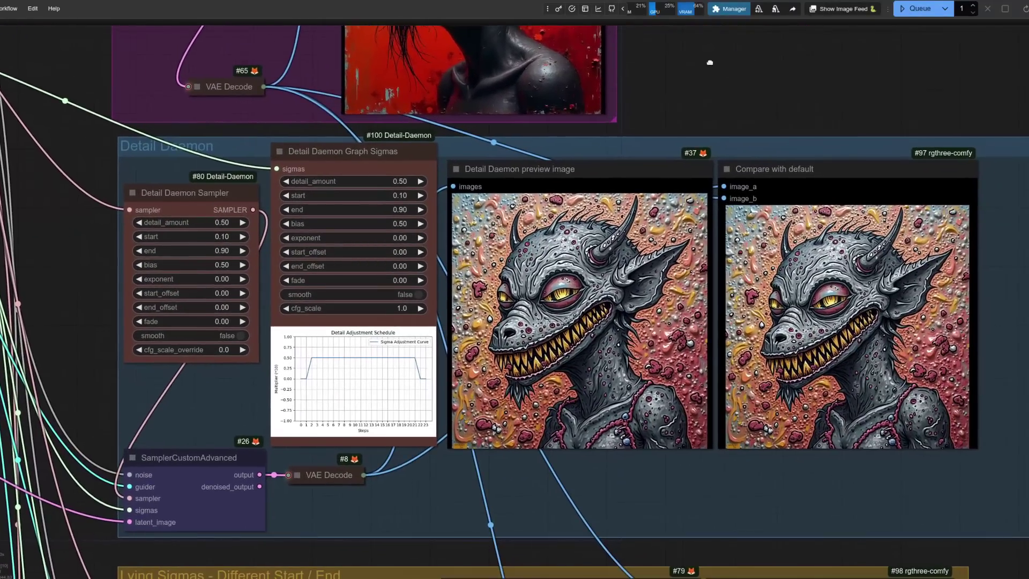
drag(710, 62, 695, 57)
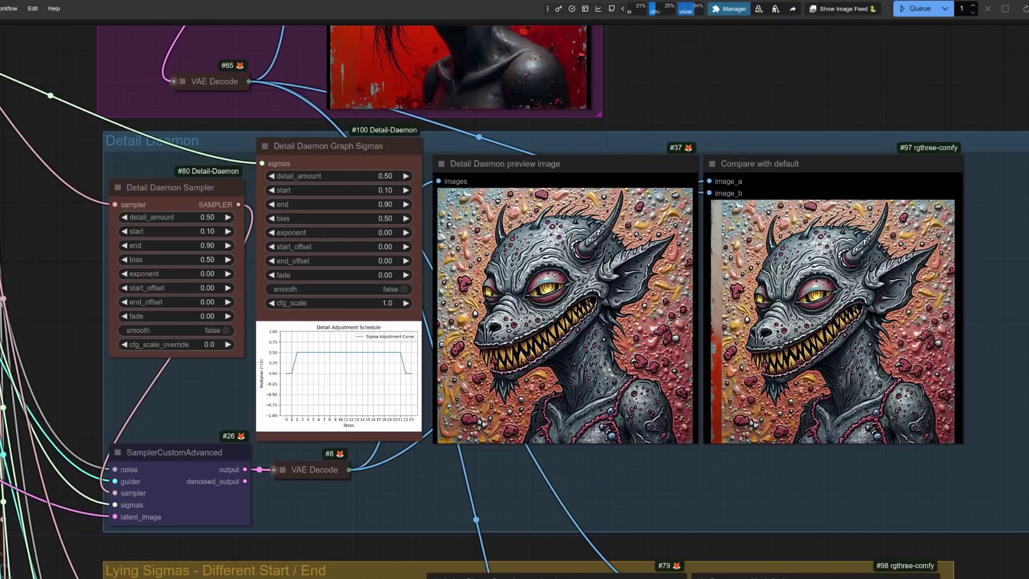
Pan to the Lying Sigmas group's demon preview, Compare with default node and settings
scroll(778, 311, down, 3)
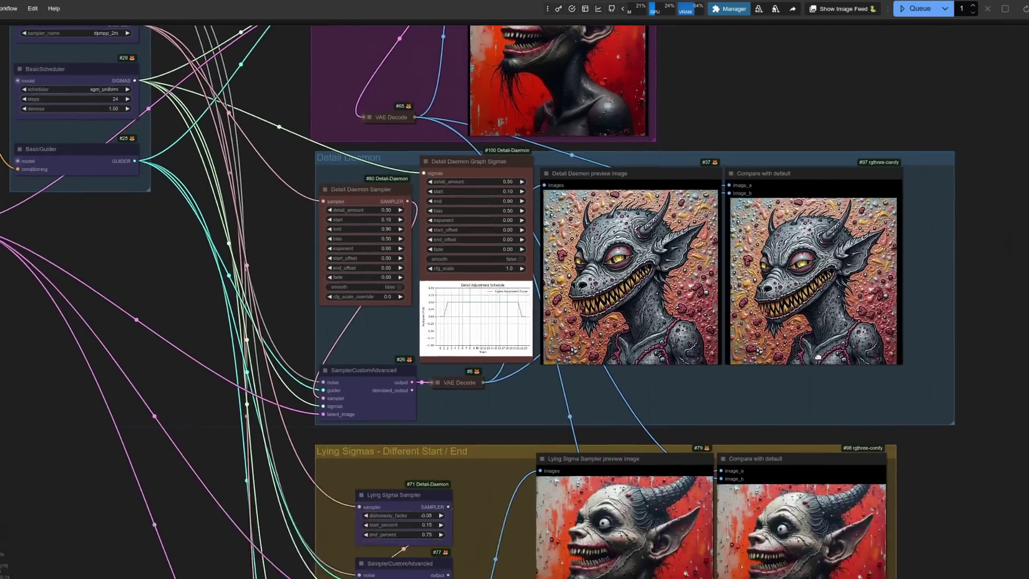
drag(819, 357, 804, 156)
scroll(484, 329, up, 5)
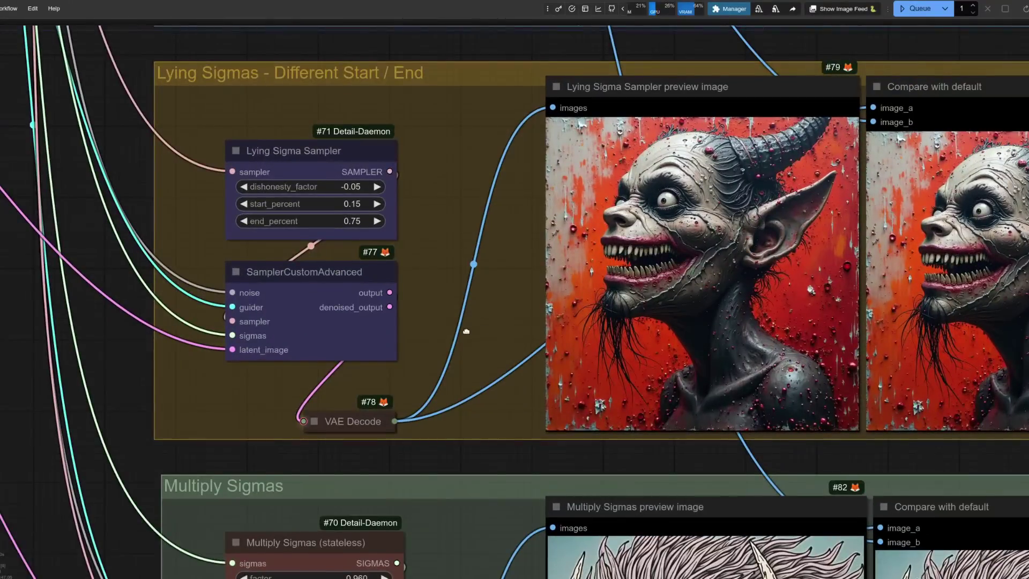
drag(466, 331, 241, 348)
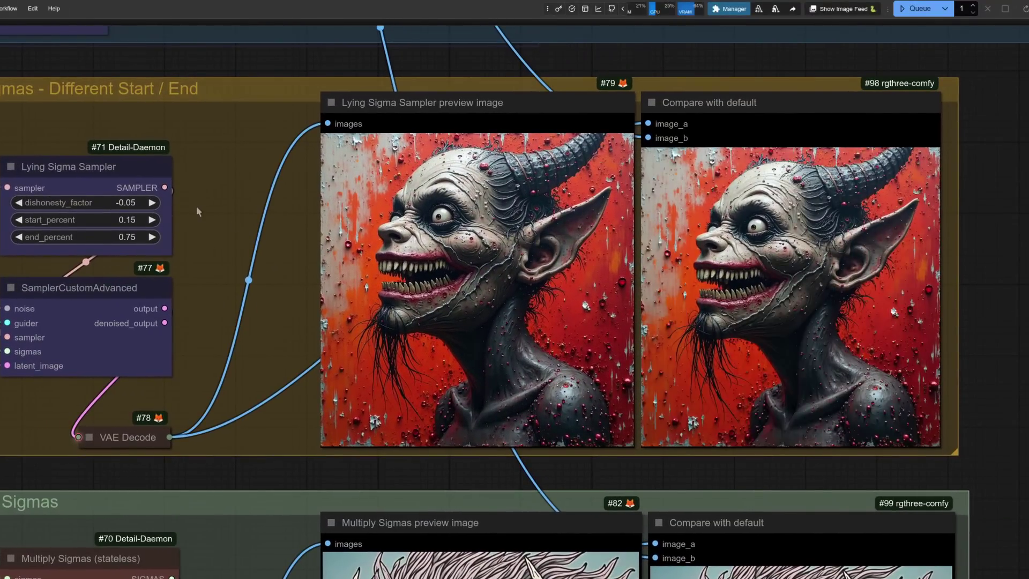
drag(199, 212, 436, 238)
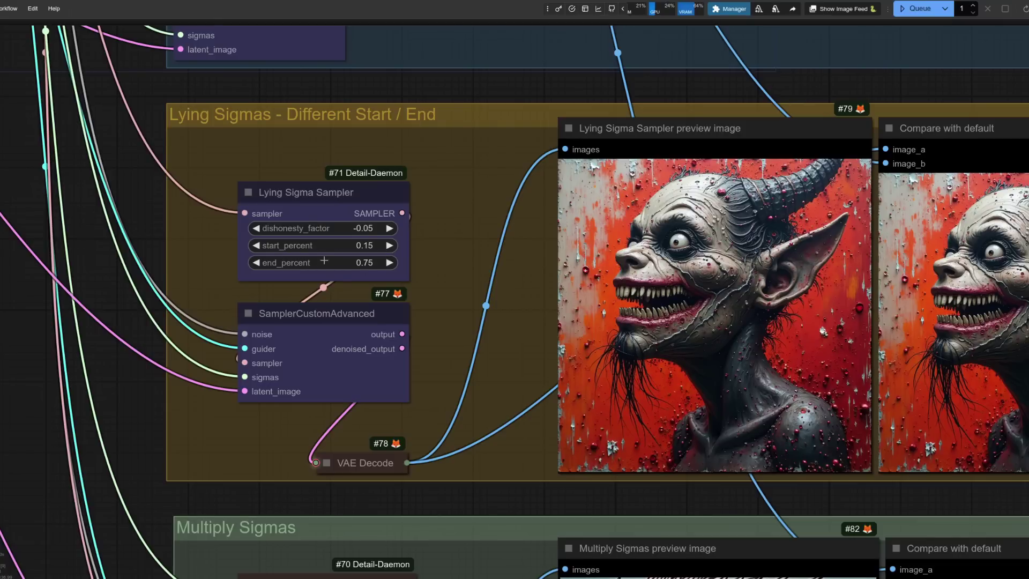
drag(480, 349, 176, 336)
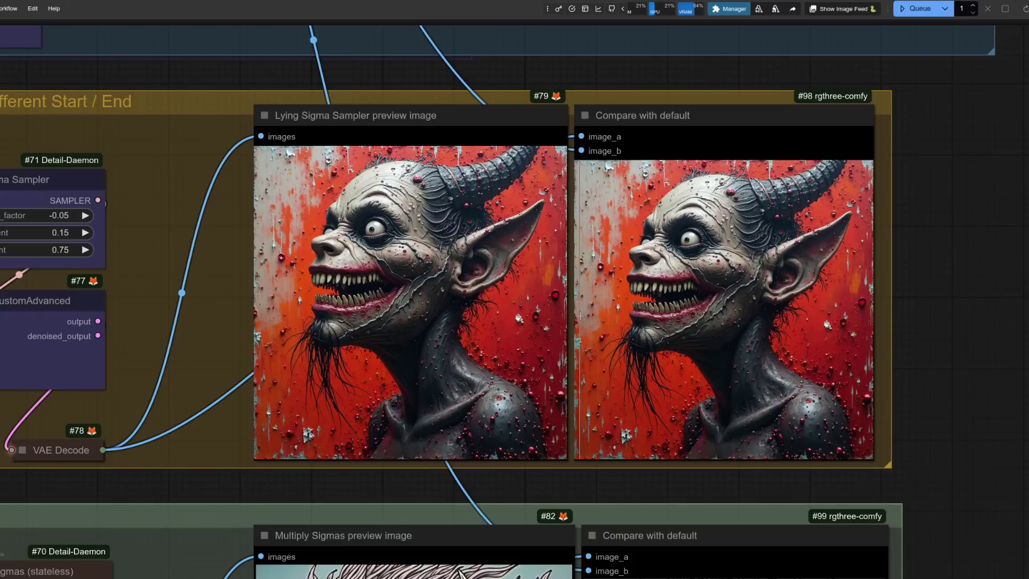
Jump to the Multiply Sigmas group, center the devil image comparison, then zoom out toward the prompt
key(2)
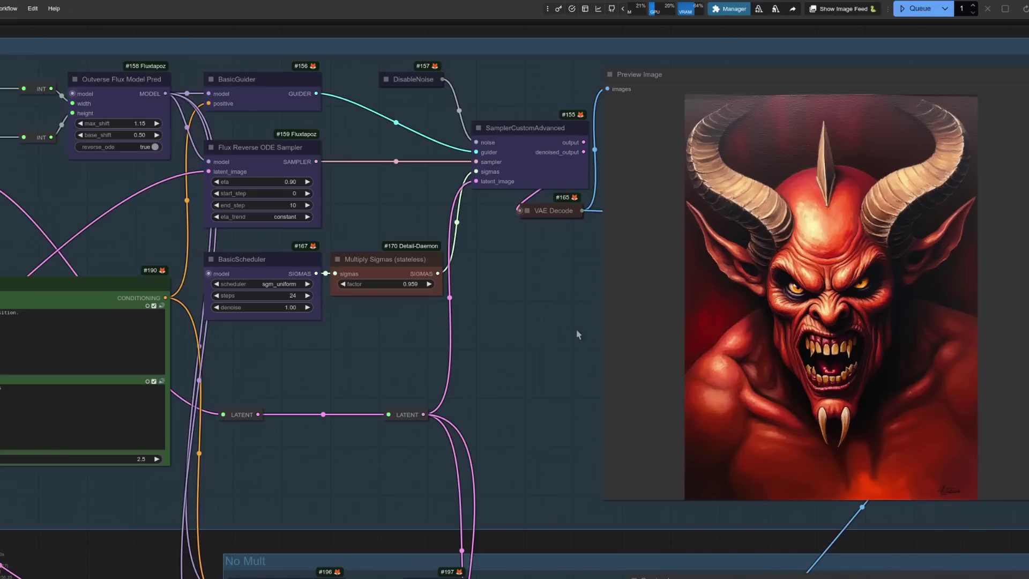
drag(576, 329, 268, 317)
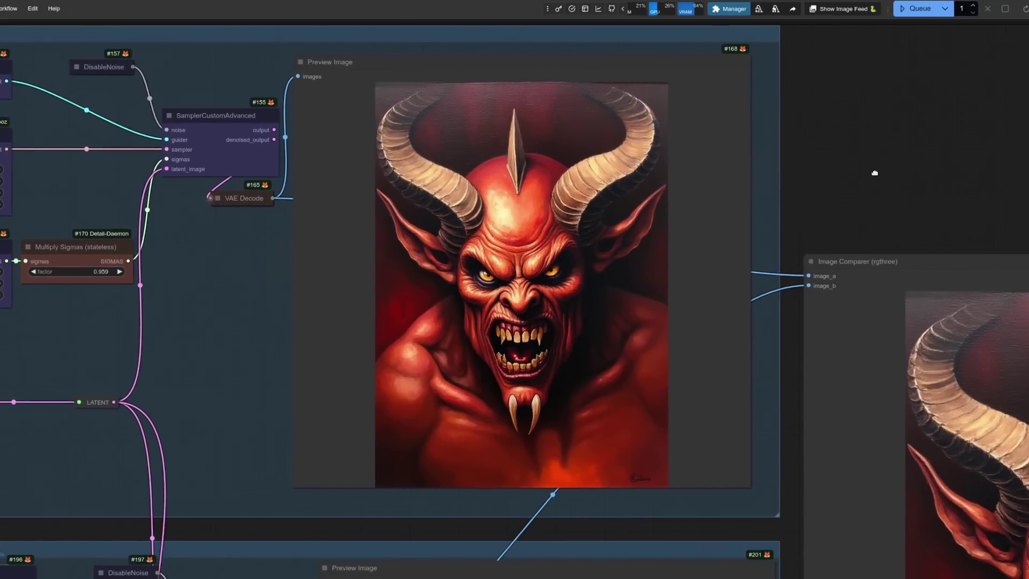
drag(875, 172, 558, 42)
scroll(734, 282, down, 1)
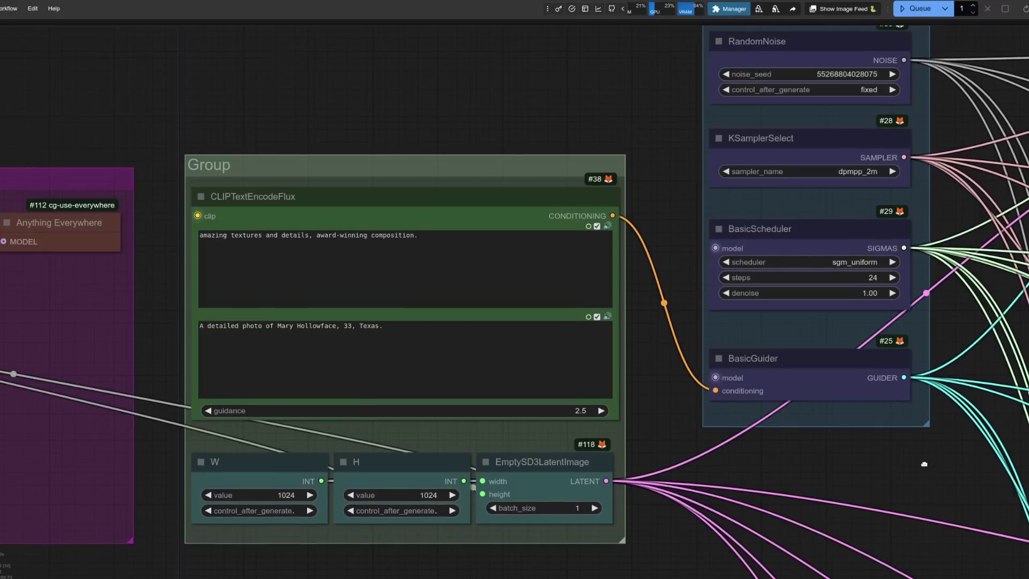
Pan past the Default and Detail Daemon previews to the straw-hat portrait's Lying Sigmas render and comparison
drag(926, 460, 236, 181)
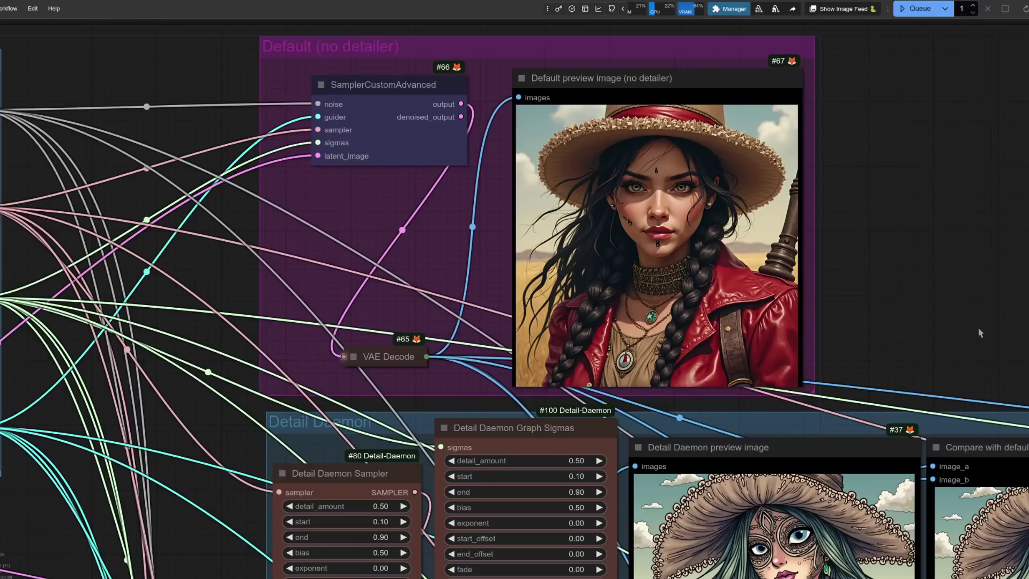
drag(977, 367, 778, 77)
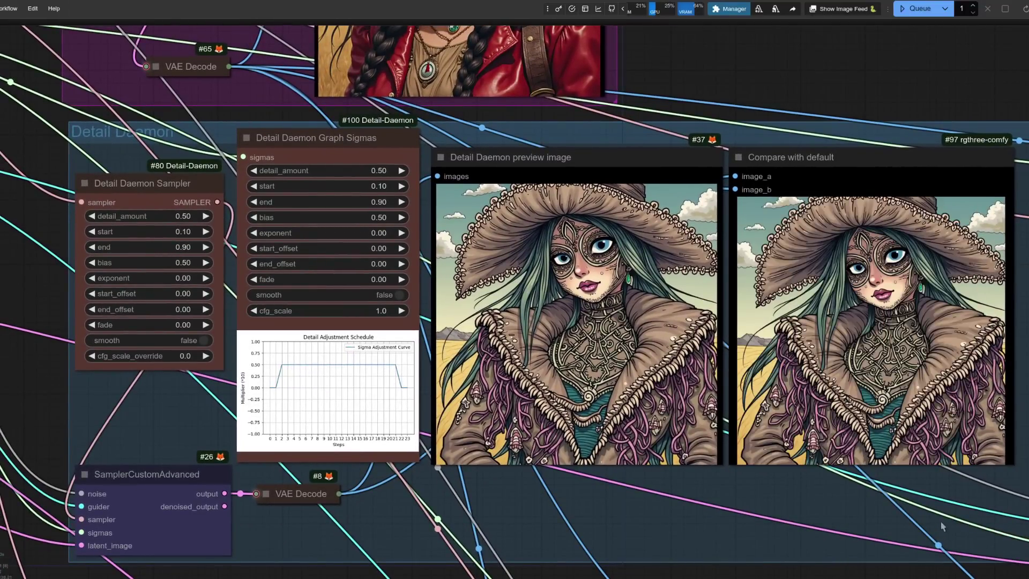
scroll(699, 394, right, 10)
drag(700, 399, 317, 385)
drag(780, 476, 637, 470)
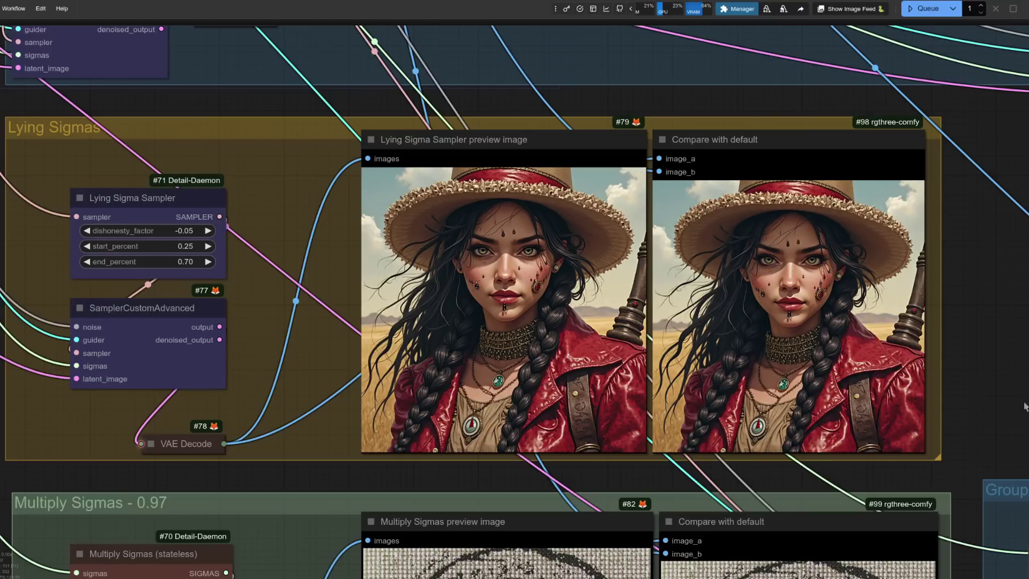
Pan across the Multiply Sigmas 0.97 and 0.960 groups, then zoom onto the red-haired woman's face
scroll(1025, 201, down, 4)
scroll(1025, 201, down, 4)
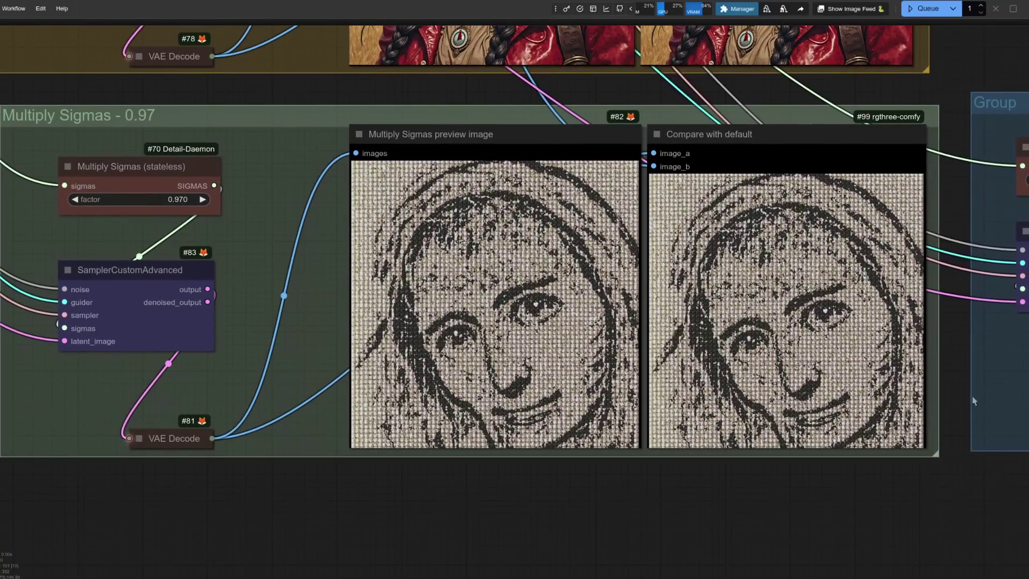
drag(962, 520, 1028, 528)
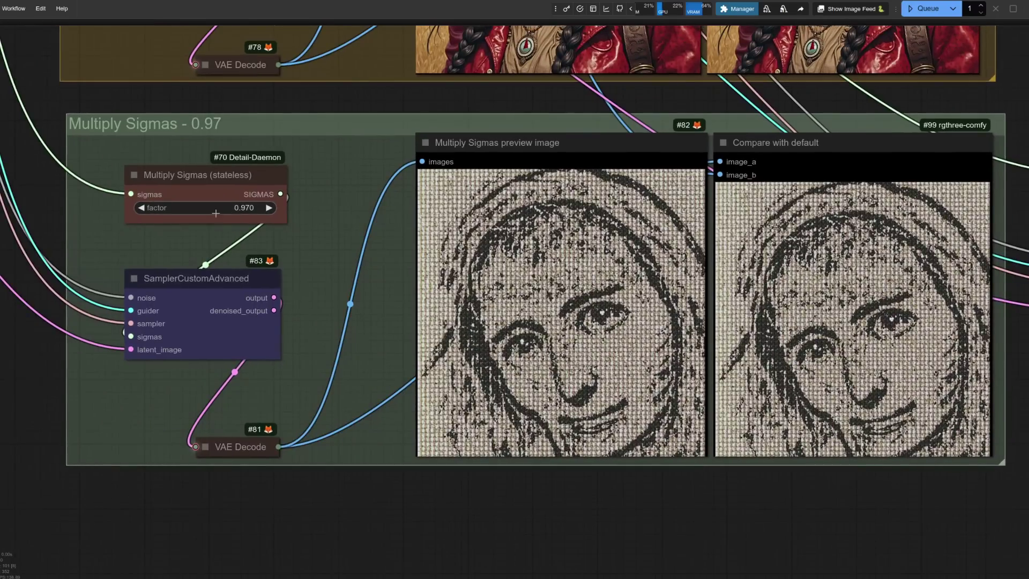
drag(761, 519, 103, 528)
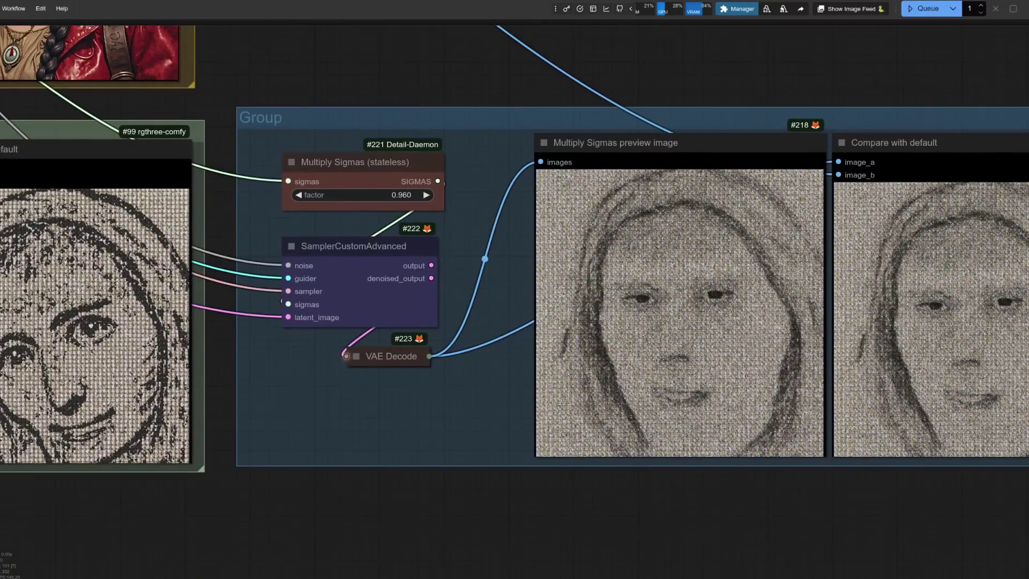
drag(373, 433, 896, 417)
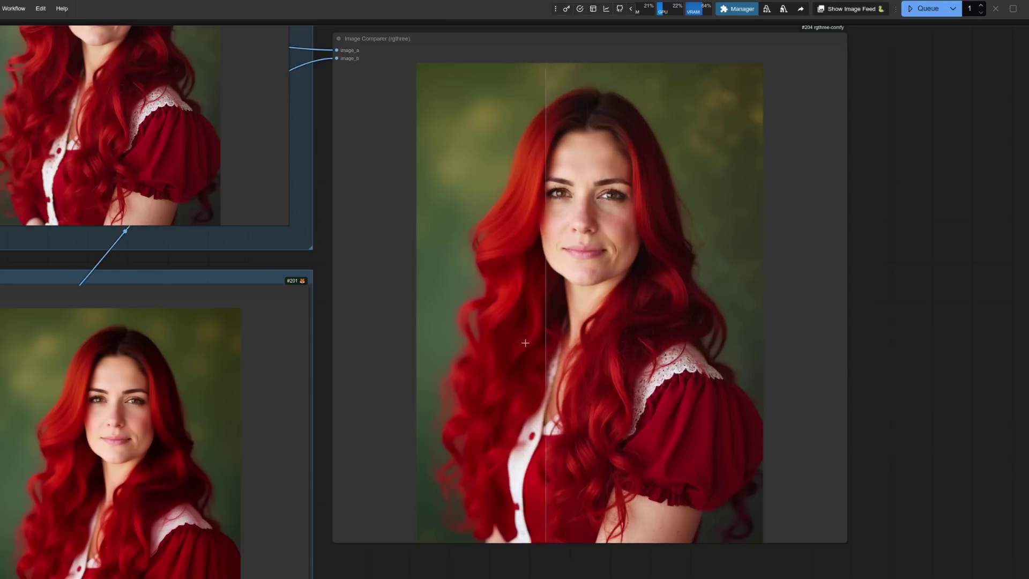
scroll(595, 188, up, 5)
scroll(563, 196, up, 5)
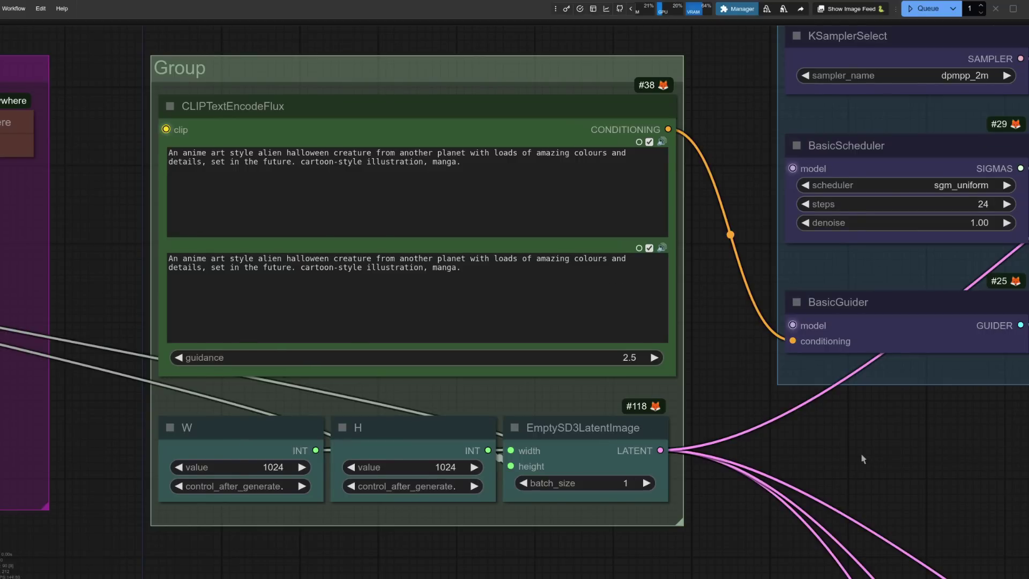
Pan past the default and Detail Daemon alien previews toward the Multiply Sigmas 0.975 comparison
scroll(861, 458, down, 3)
drag(896, 465, 479, 490)
drag(784, 247, 249, 269)
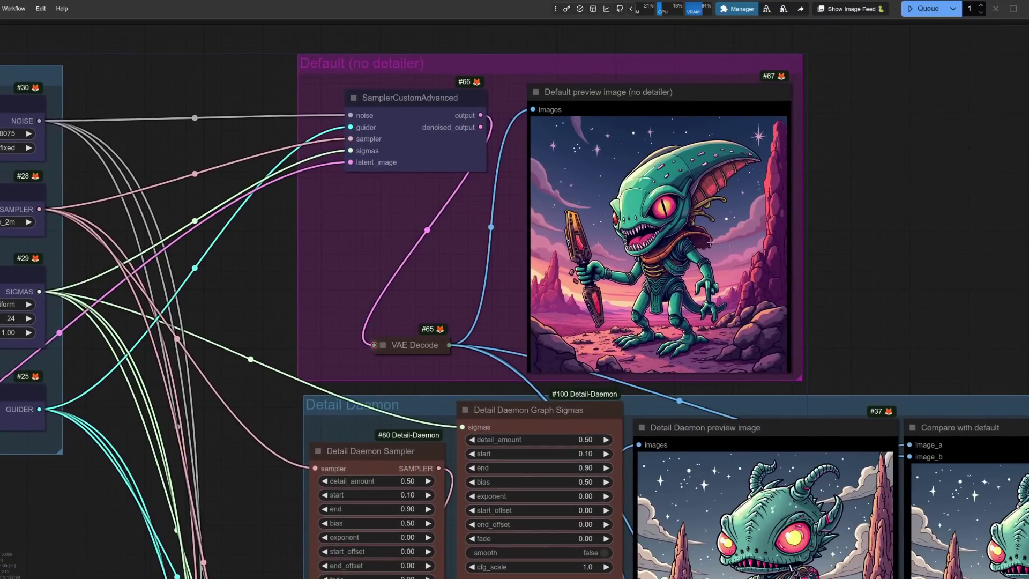
scroll(577, 244, up, 2)
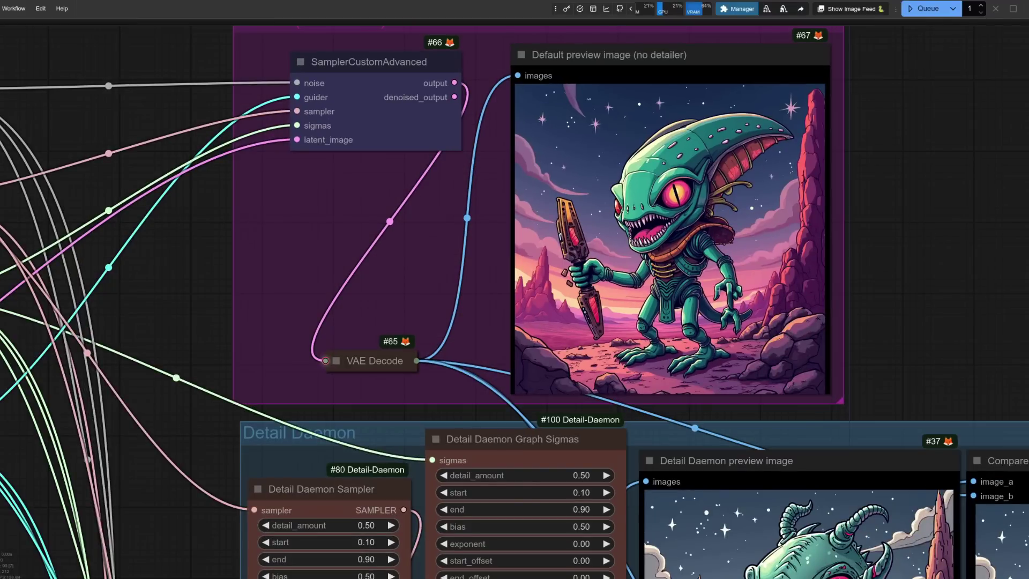
drag(951, 393, 667, 51)
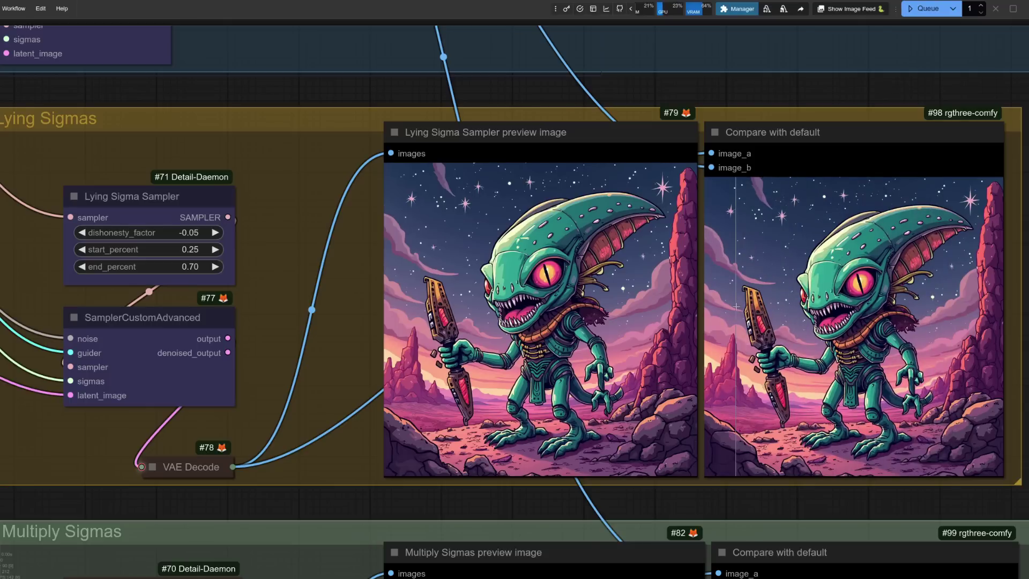
scroll(737, 306, down, 5)
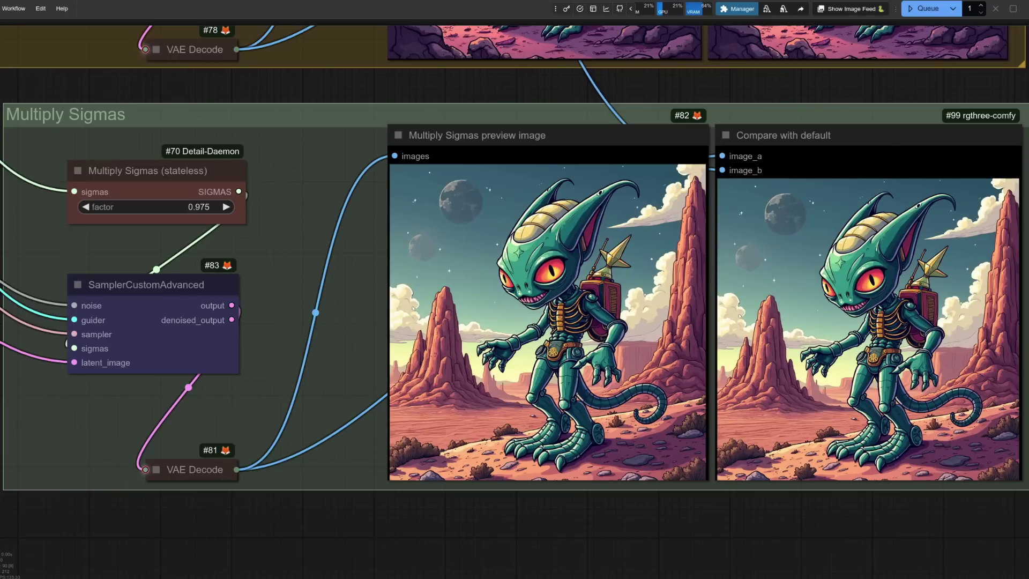